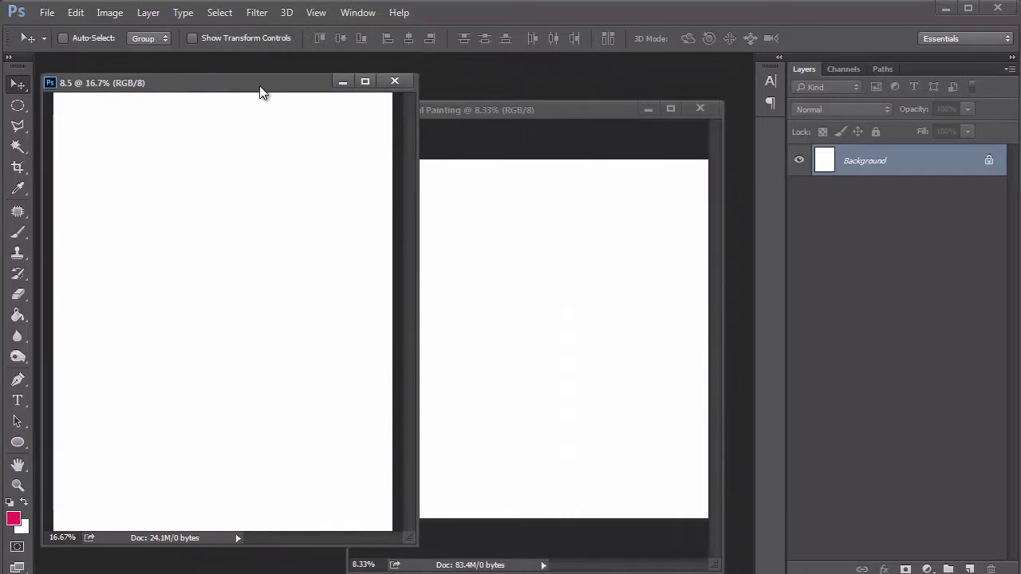
Move the painting document's window beside the 8.5 document to compare the two canvases
mouse_move(510, 109)
left_mouse_down()
mouse_move(576, 106)
mouse_move(617, 67)
mouse_move(552, 75)
mouse_move(570, 74)
left_mouse_up()
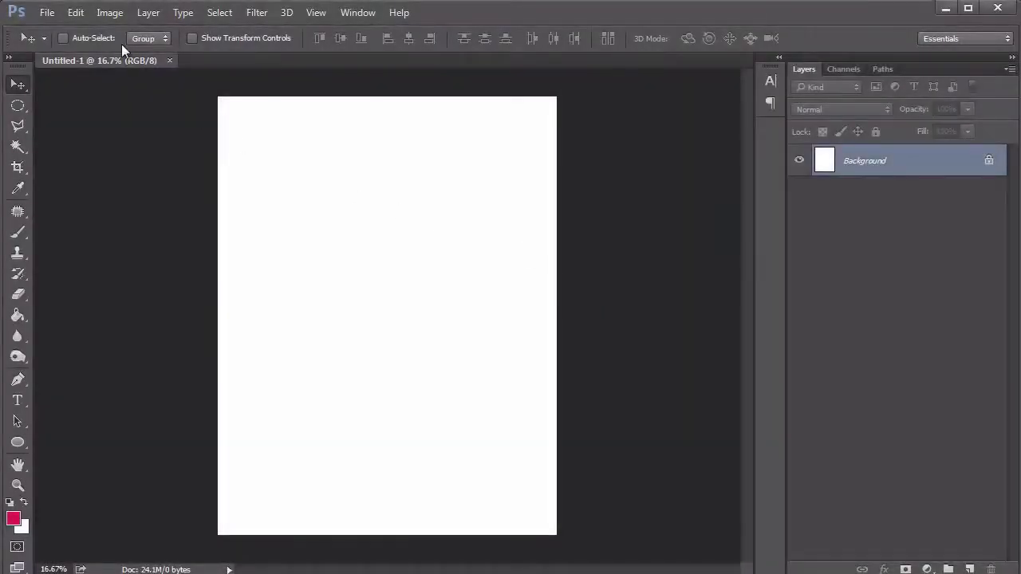
Set the blank document's canvas size to 18 inches wide by 18 inches high
left_click(118, 14)
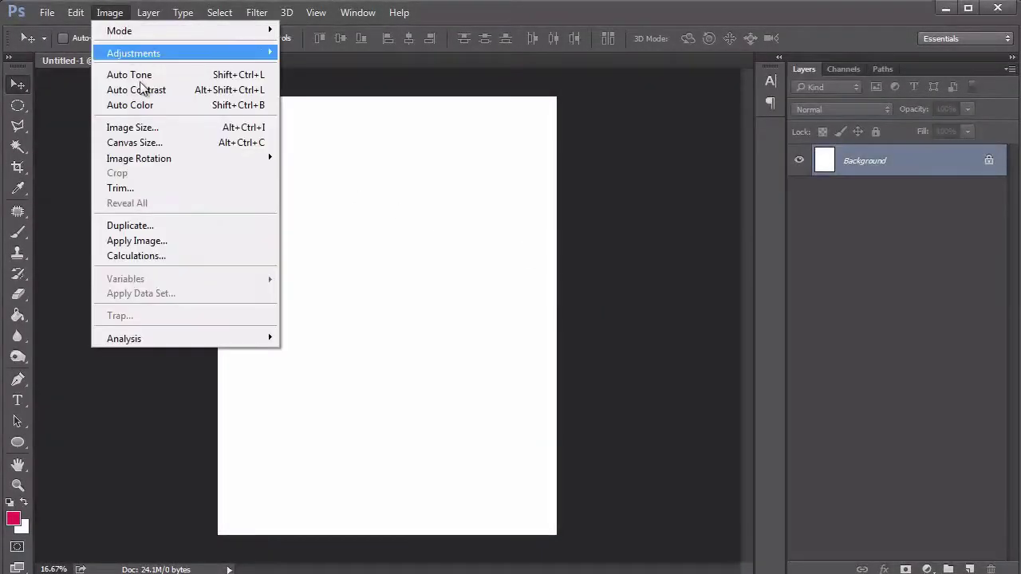
left_click(160, 143)
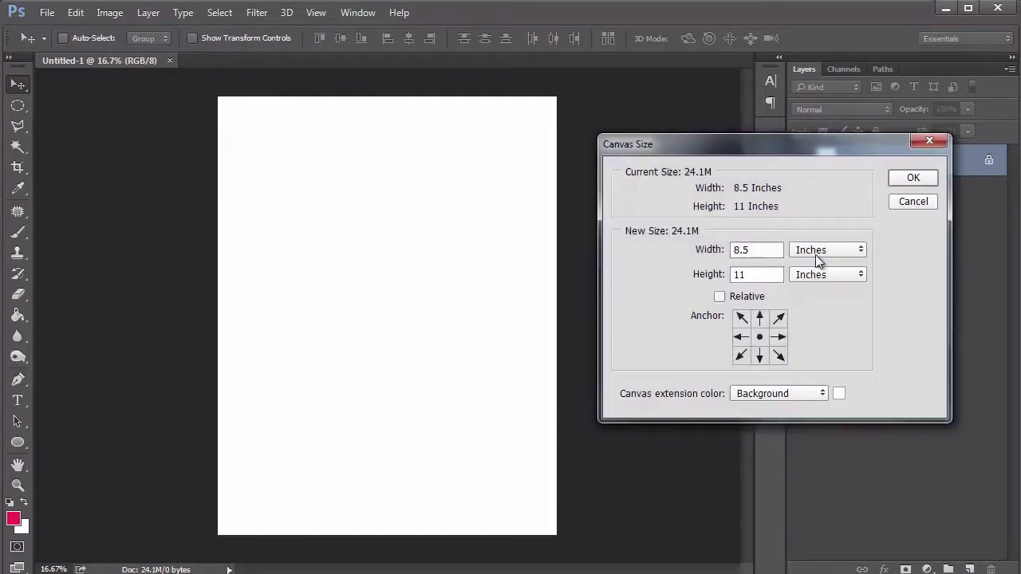
double_click(744, 253)
type("18")
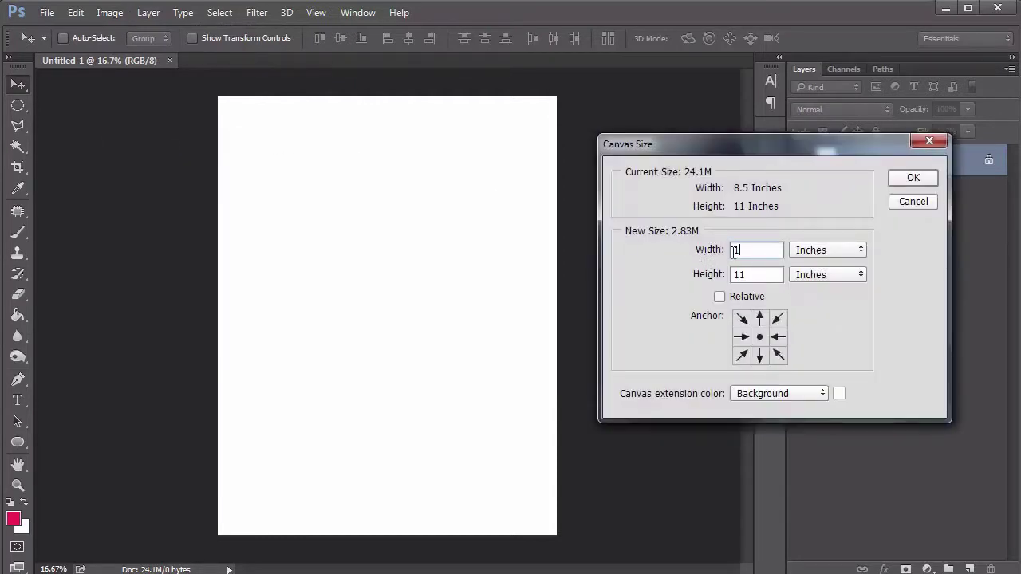
double_click(754, 275)
type("18")
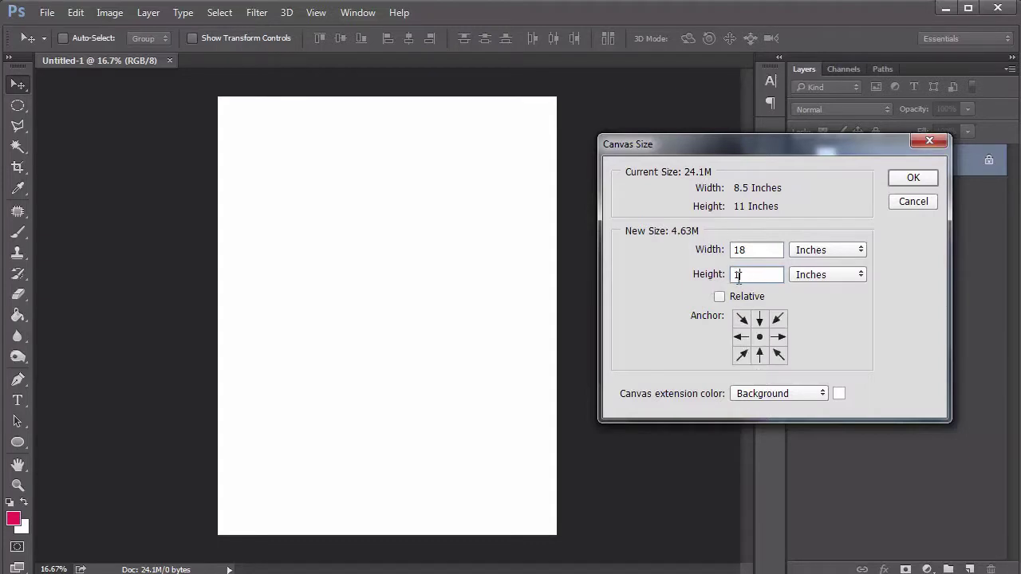
left_click(913, 182)
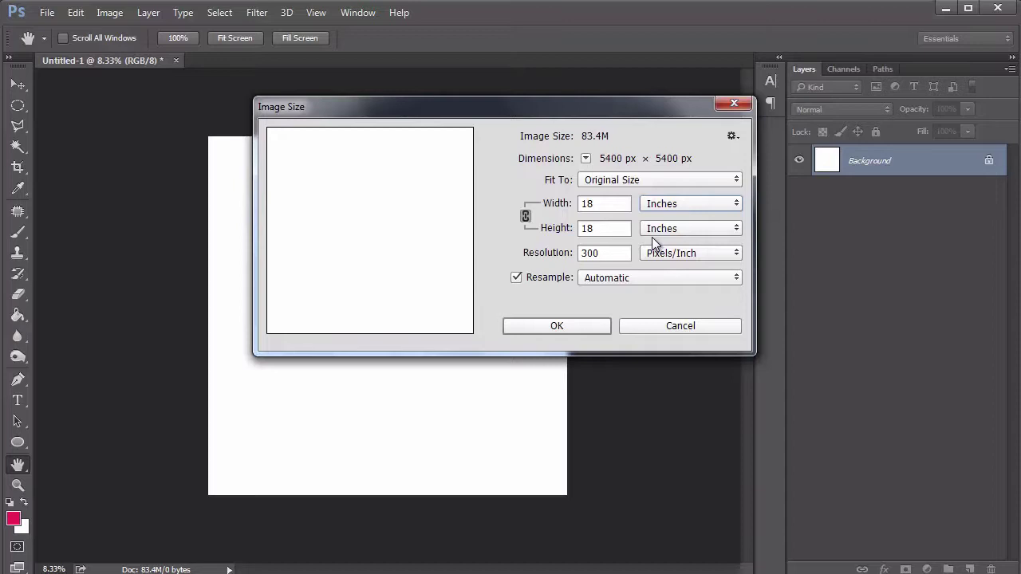
Resample the square image to 12 by 12 inches with its proportions linked
double_click(591, 204)
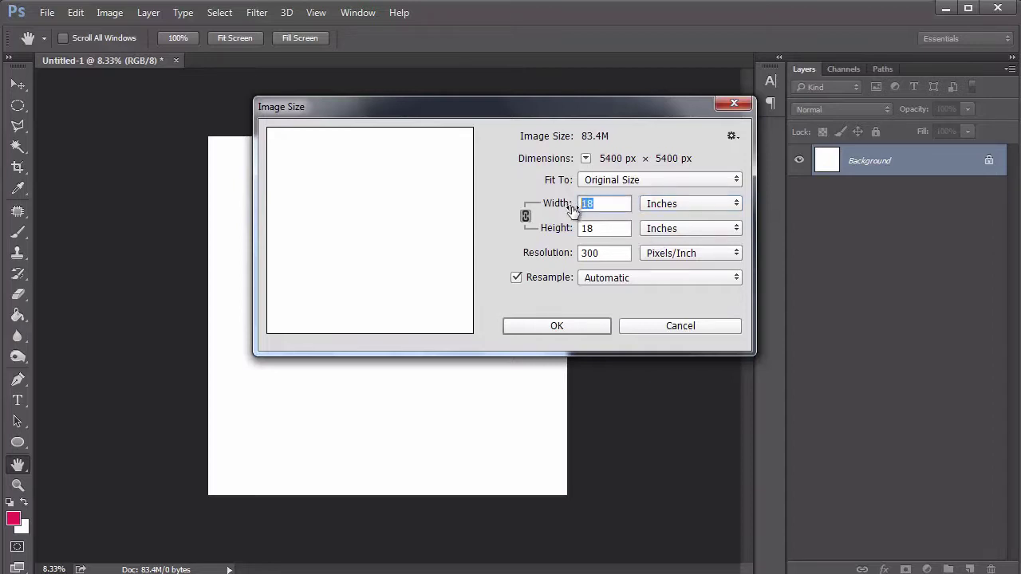
type("12")
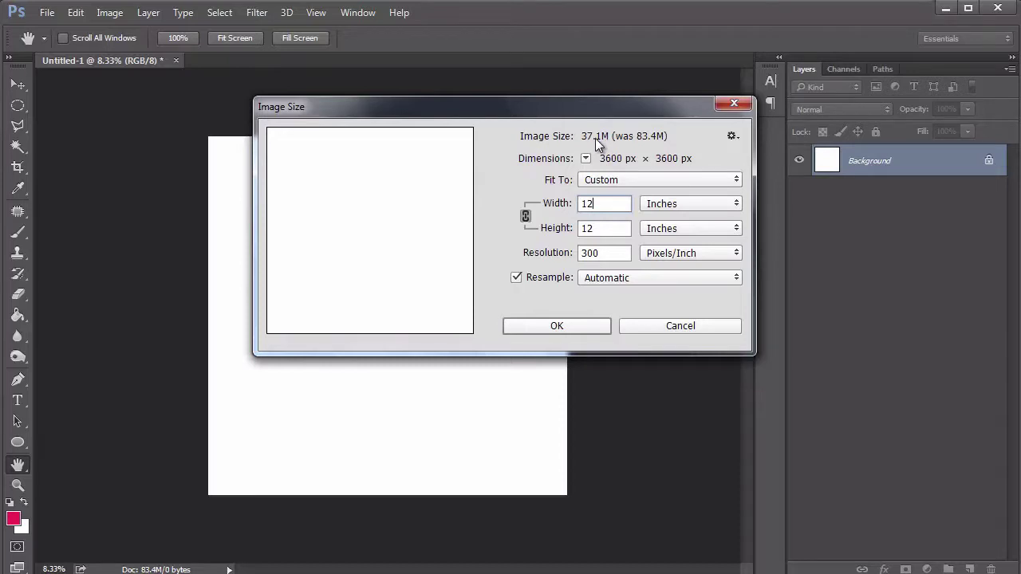
left_click(577, 326)
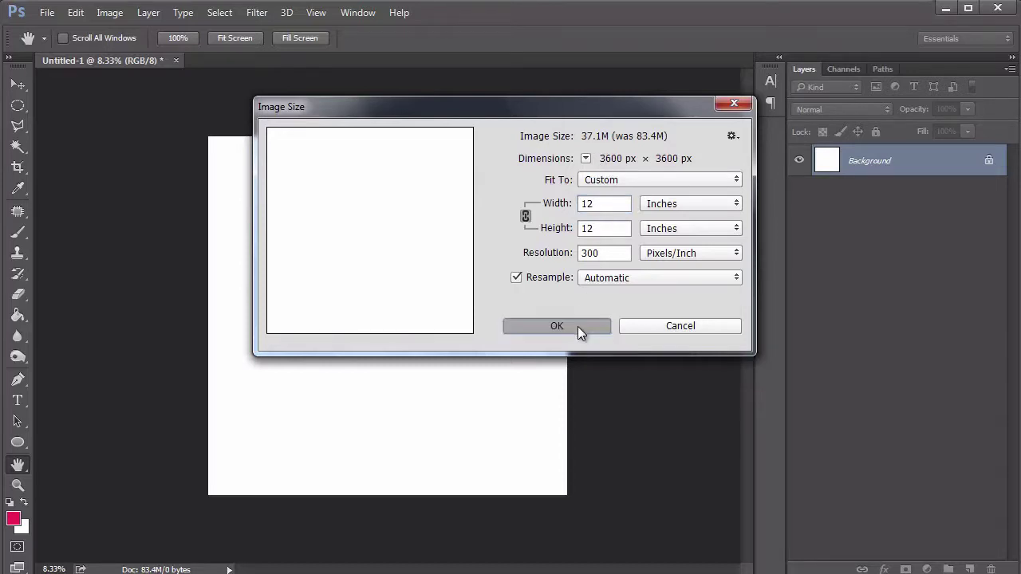
key("z")
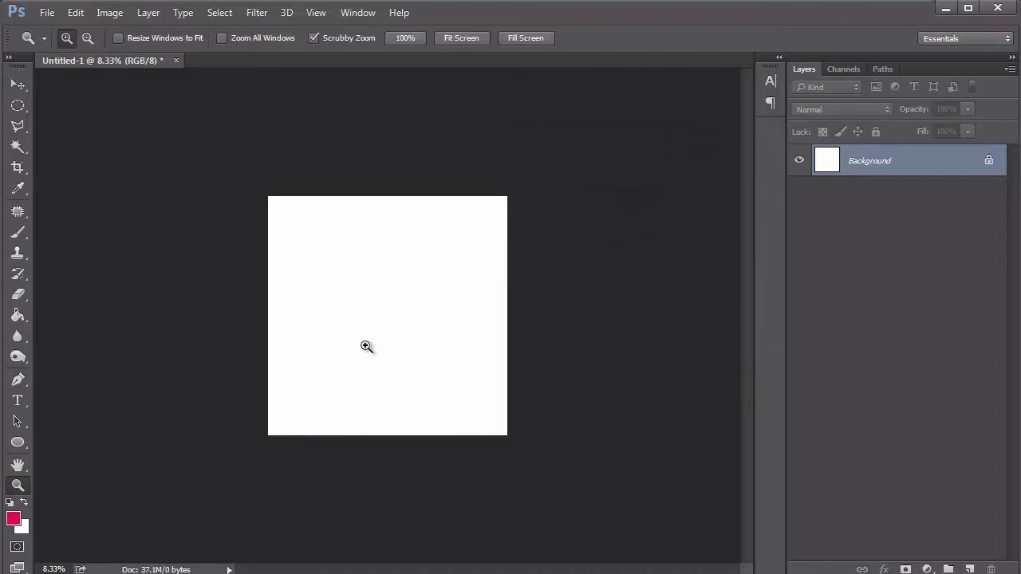
left_click(365, 346, "alt")
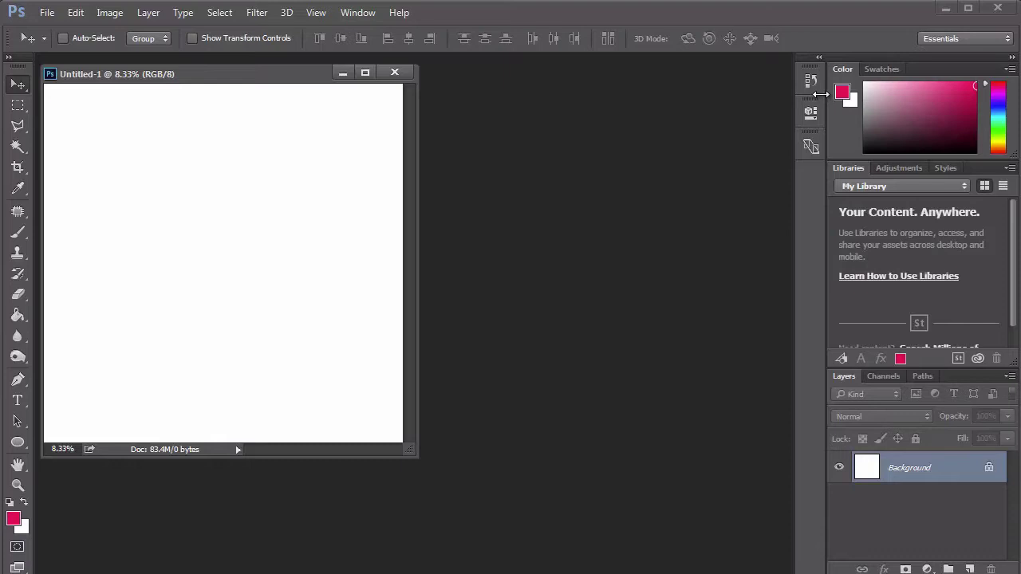
Detach the three collapsed icon panels from the dock and close each of them
left_click_drag(810, 81, 738, 83)
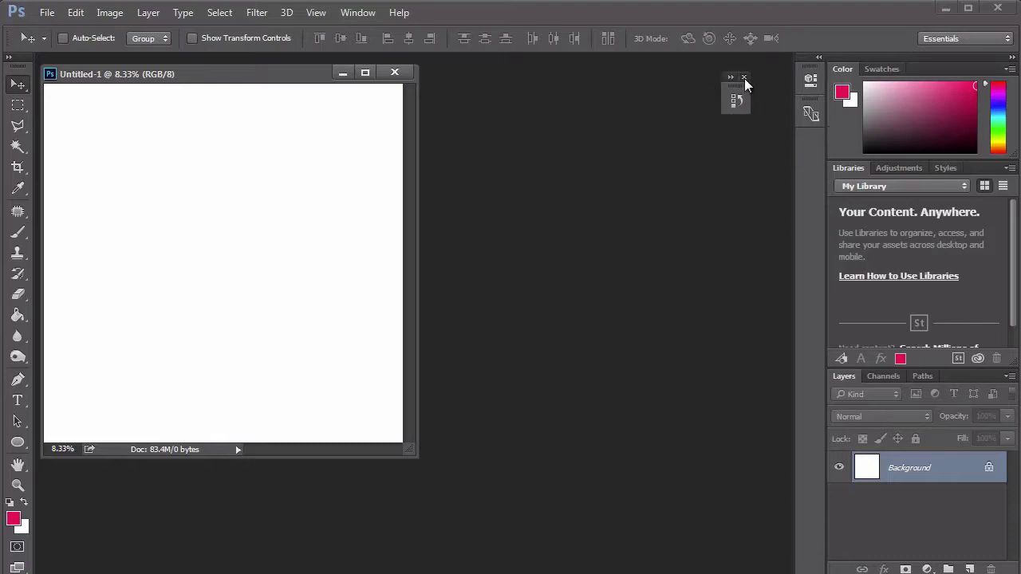
left_click(745, 79)
left_click_drag(810, 69, 745, 86)
left_click(753, 79)
left_click_drag(811, 81, 757, 86)
left_click(763, 79)
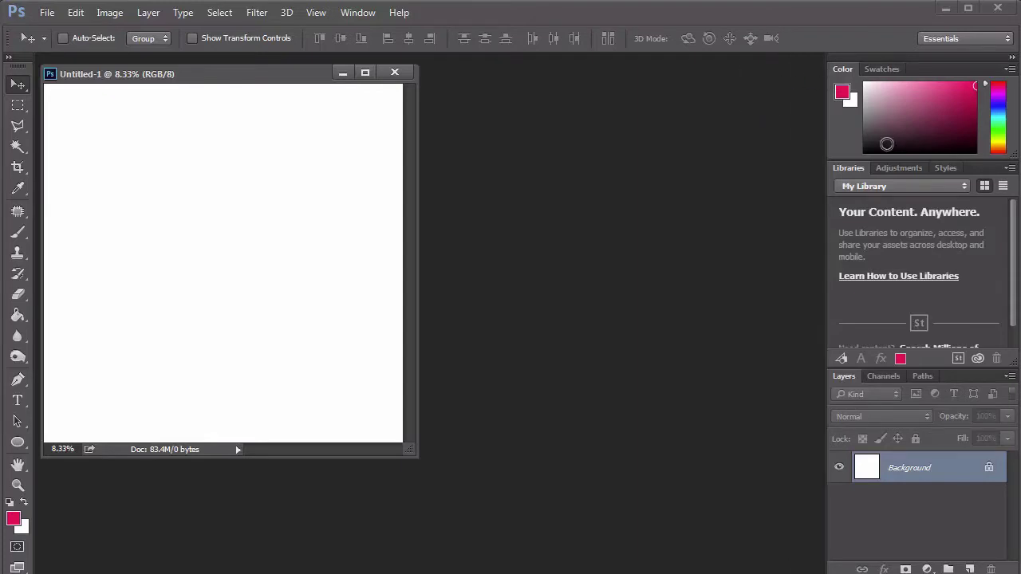
Remove the Libraries/Adjustments/Styles and Color/Swatches panel groups from the workspace
left_click_drag(969, 169, 771, 169)
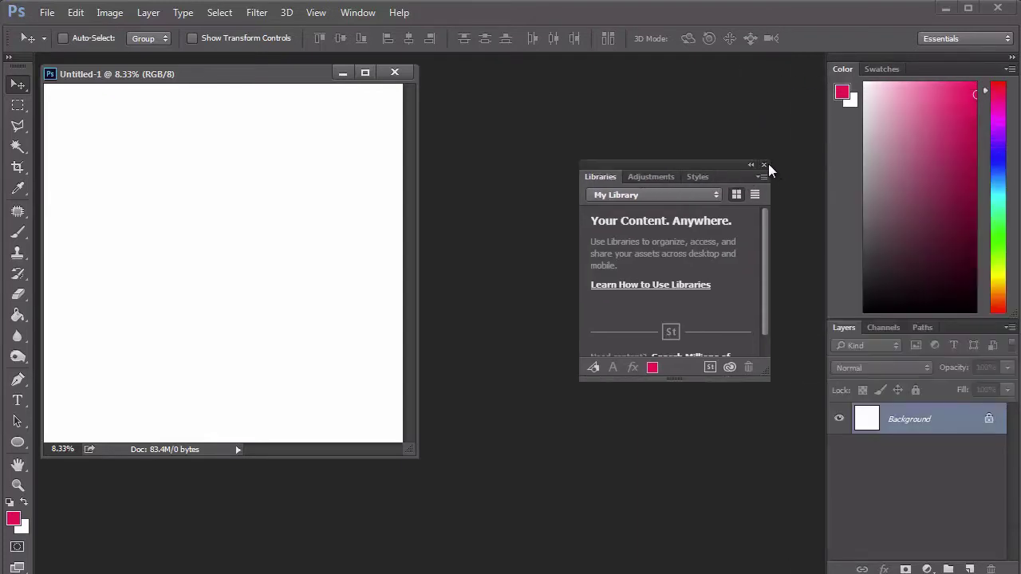
left_click(765, 165)
left_click_drag(914, 72, 740, 99)
left_click(830, 84)
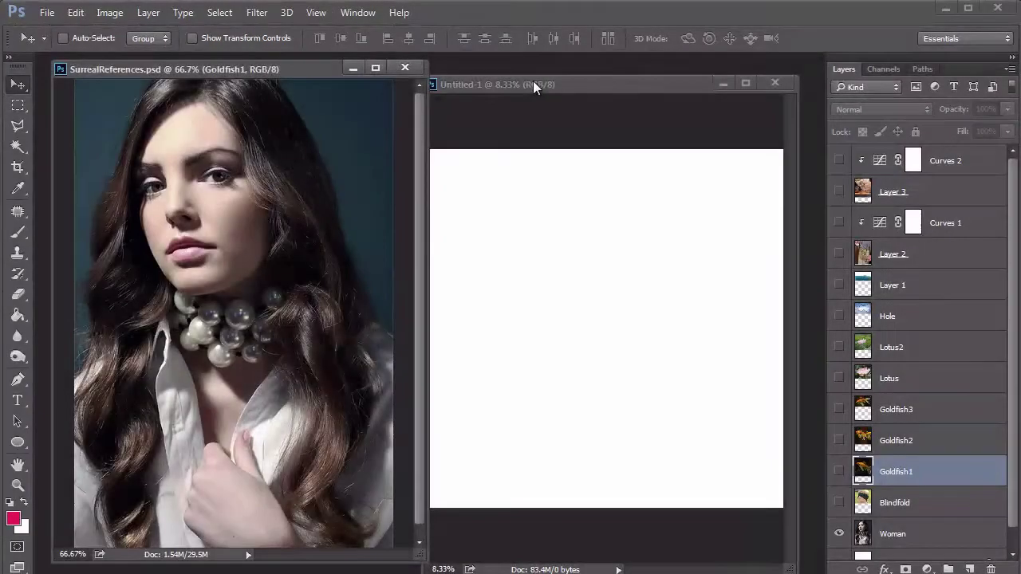
Arrange the Untitled-1 window beside SurrealReferences.psd and make the references document active
left_click_drag(533, 83, 552, 70)
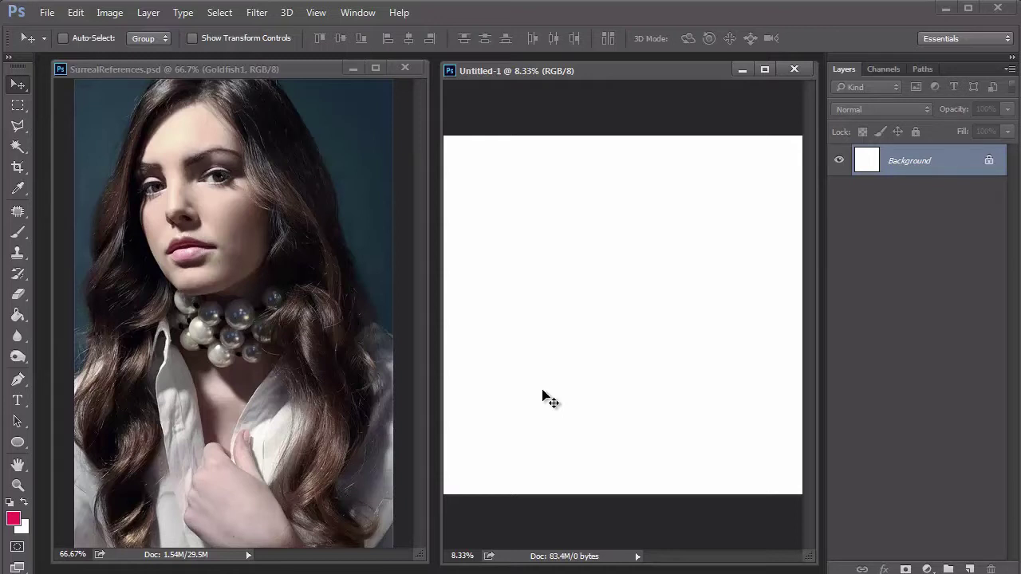
left_click(429, 298)
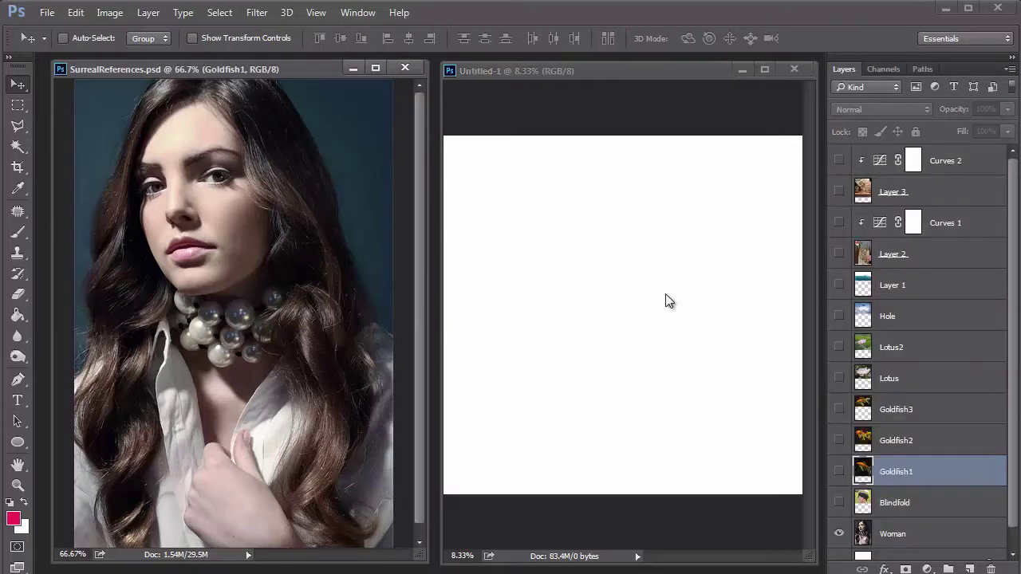
Show the reference layers one by one from Blindfold up through Layer 3, skipping Curves 1, to examine each image
scroll(843, 485, "down", 1)
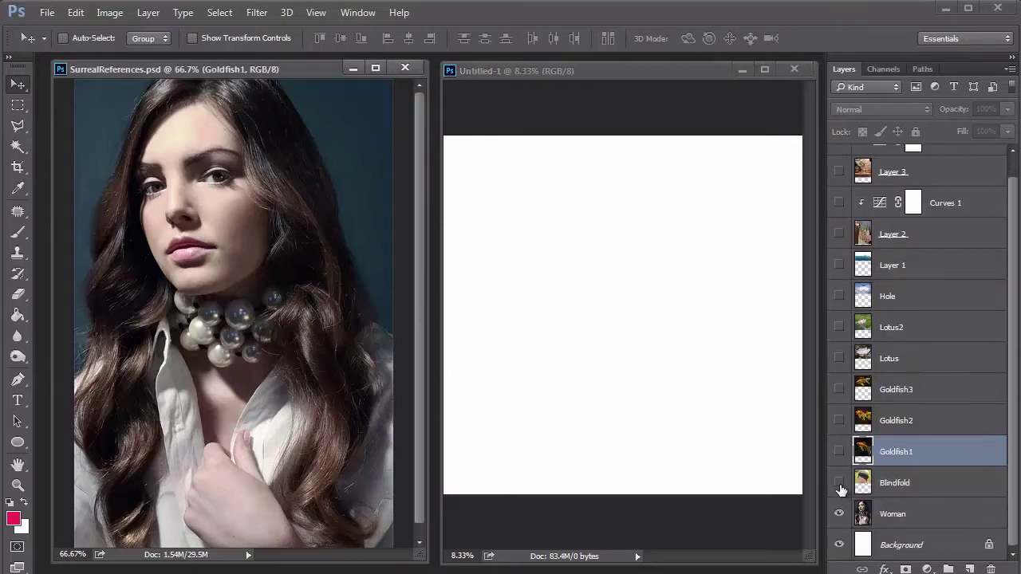
left_click(839, 481)
left_click(839, 451)
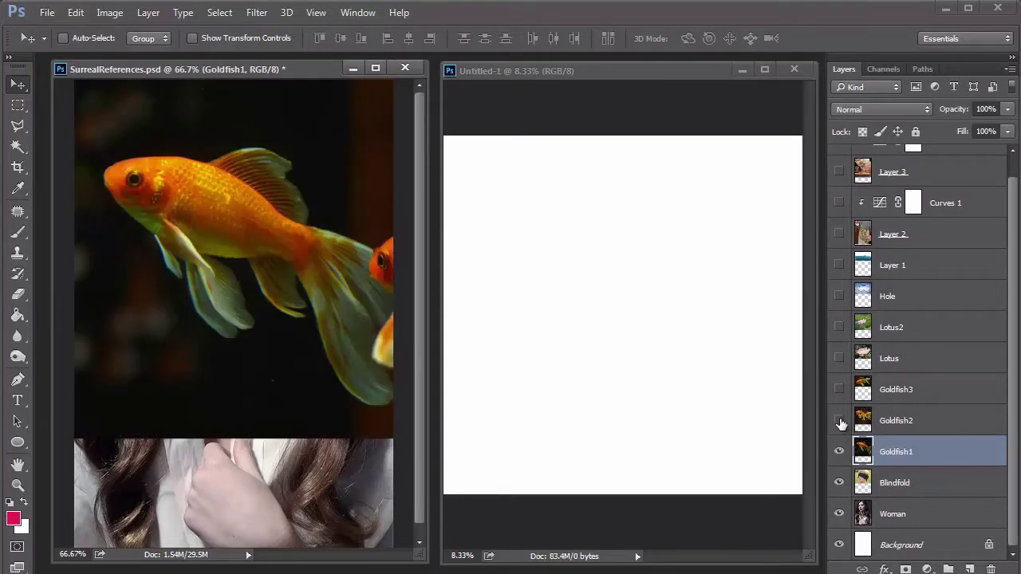
left_click(840, 421)
left_click(839, 390)
left_click(839, 358)
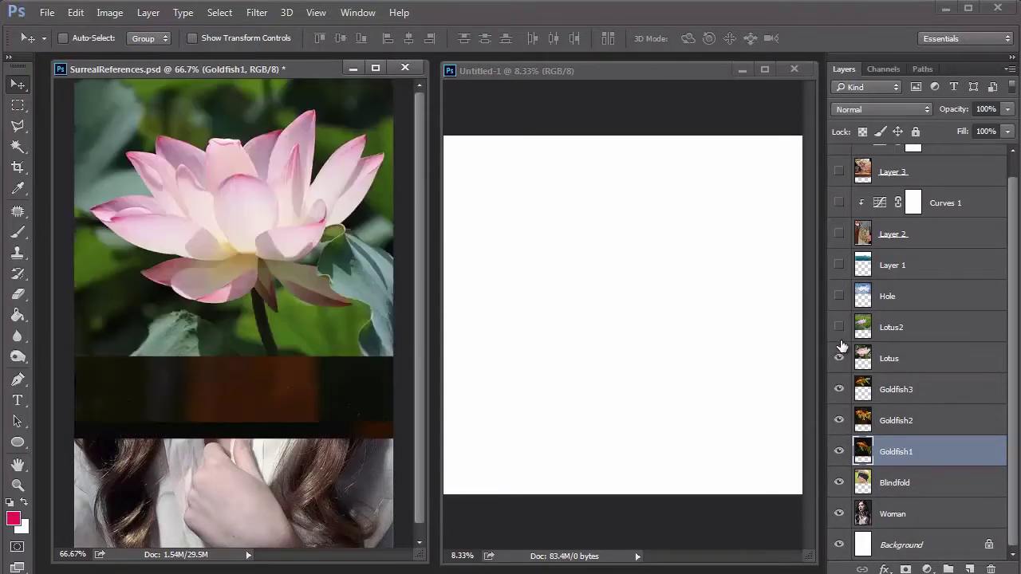
left_click(839, 327)
left_click(841, 296)
left_click(840, 265)
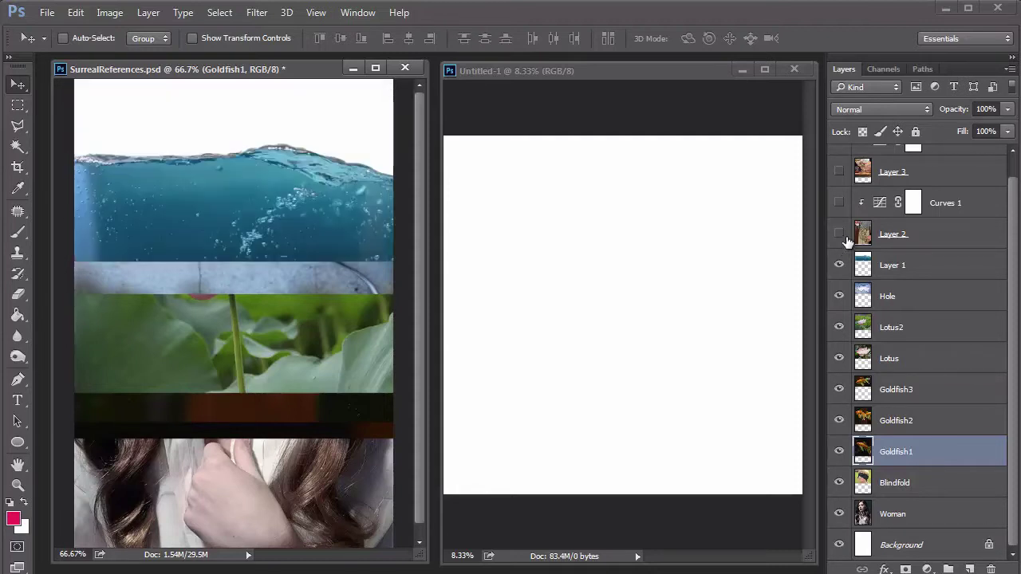
left_click(839, 234)
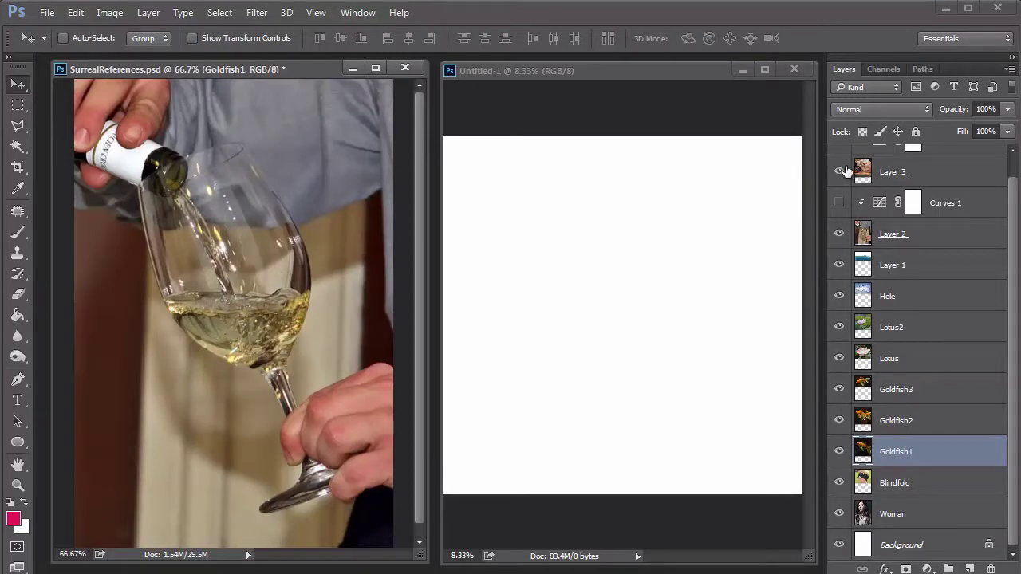
left_click(839, 172)
Hide the reference layers again from Layer 3 down through Blindfold, leaving Woman and Background visible
left_click(839, 173)
left_click(840, 233)
left_click(840, 265)
left_click(839, 296)
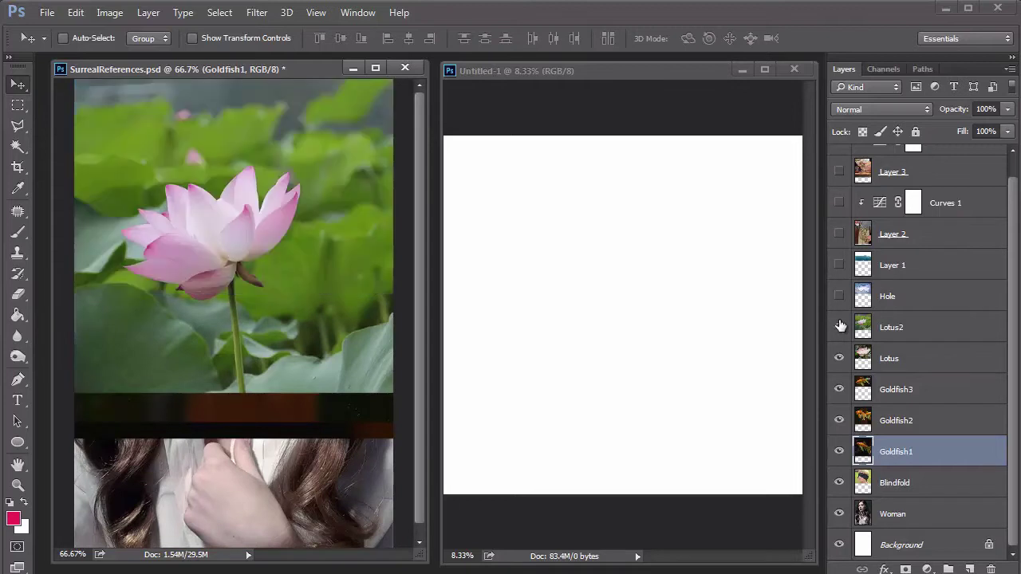
left_click(839, 327)
left_click(839, 359)
left_click(839, 390)
left_click(839, 420)
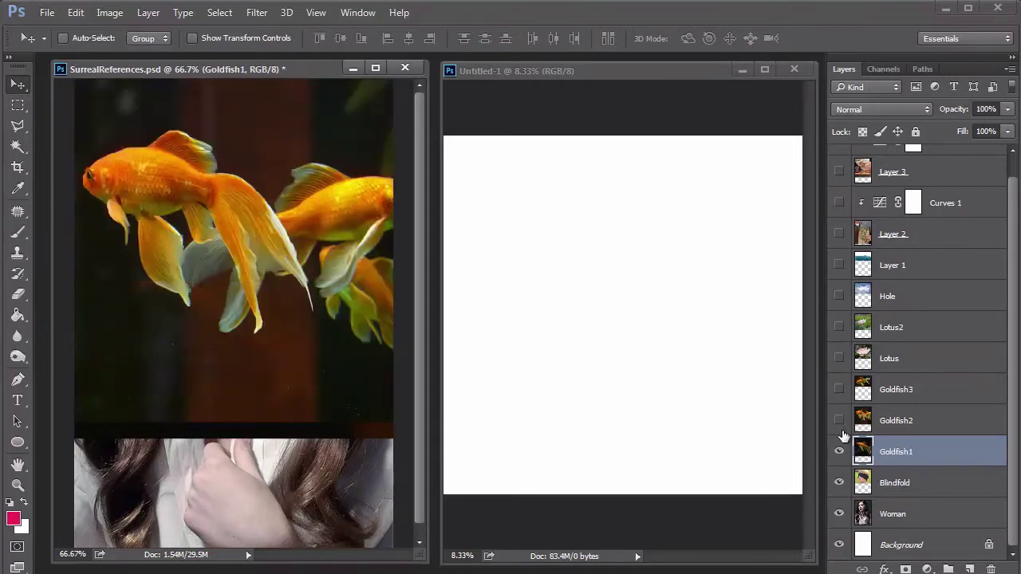
left_click(839, 452)
left_click(839, 482)
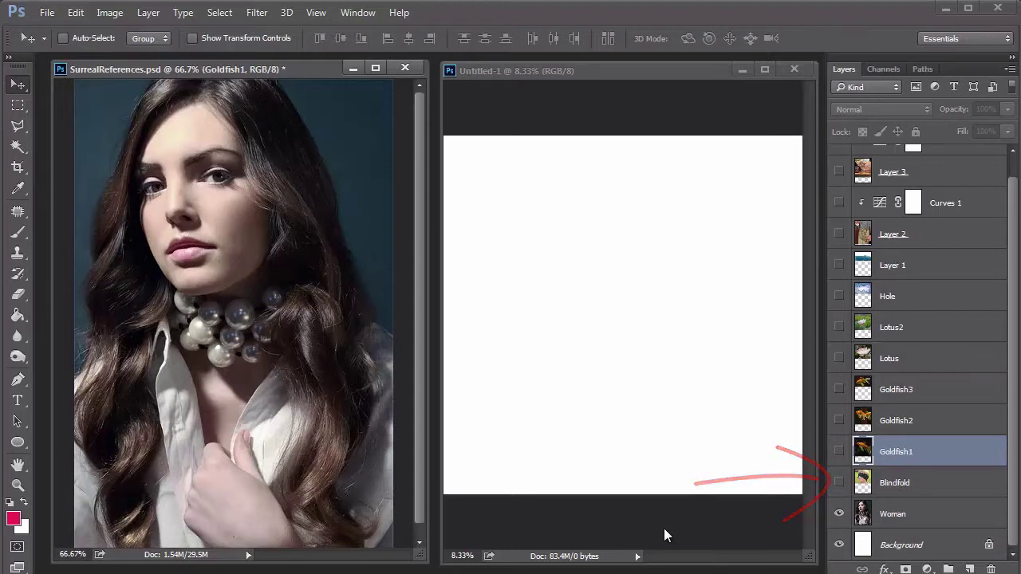
Dock SurrealReferences.psd and Untitled-1 as tabbed documents, view the references, and return to Untitled-1
left_click(664, 528)
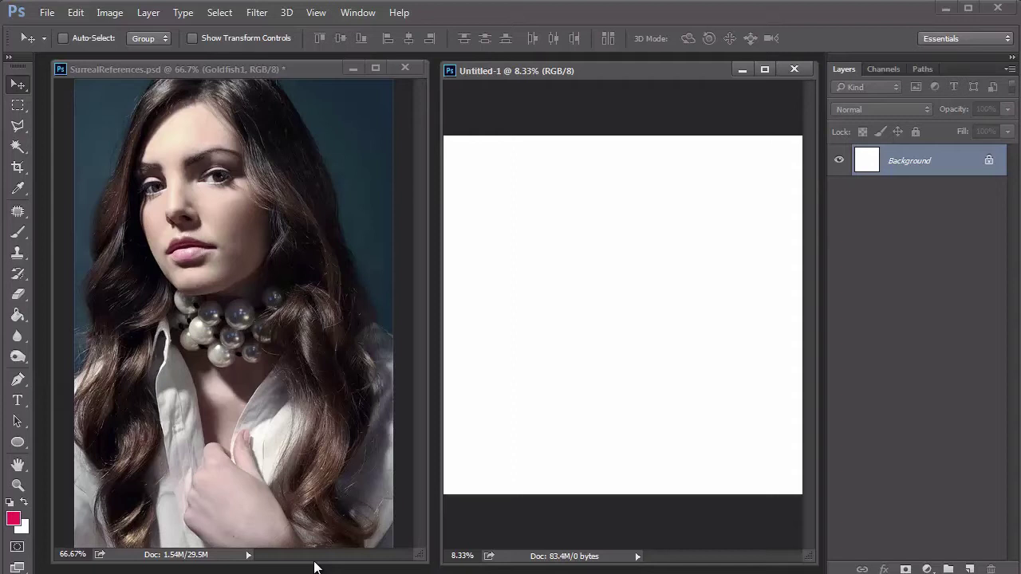
left_click_drag(335, 70, 337, 62)
left_click(576, 70)
left_click_drag(576, 70, 548, 67)
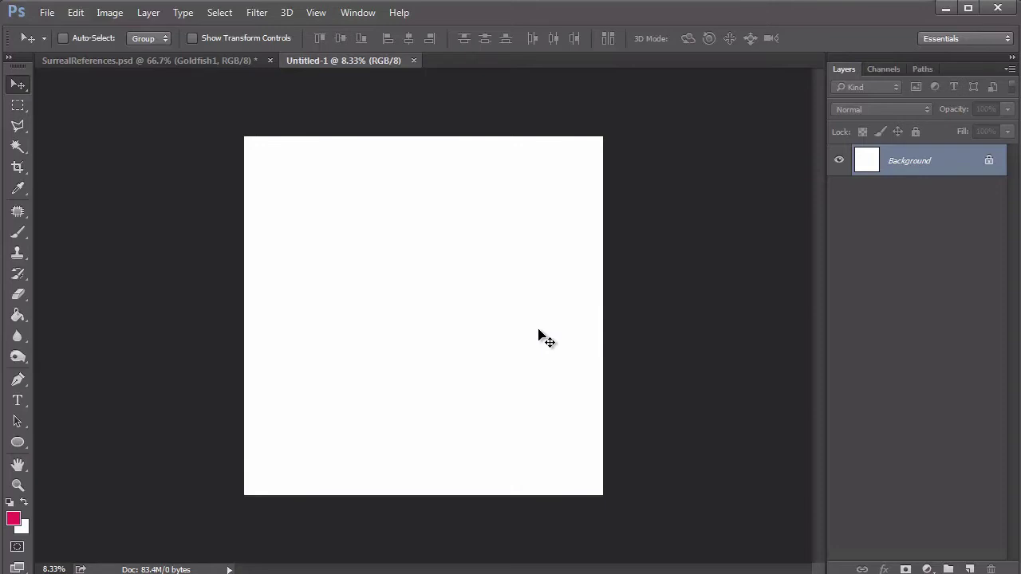
left_click(219, 60)
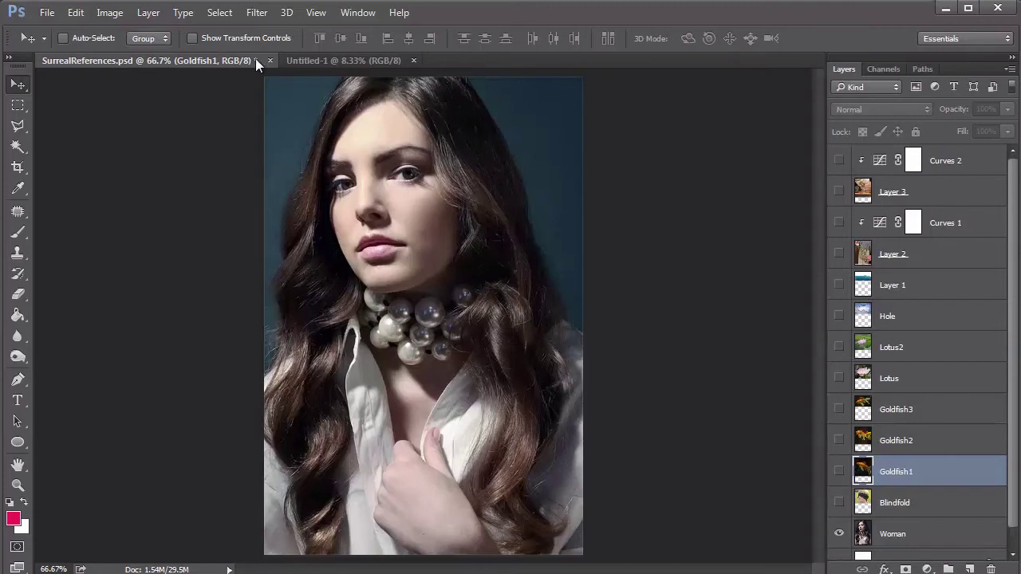
left_click(308, 57)
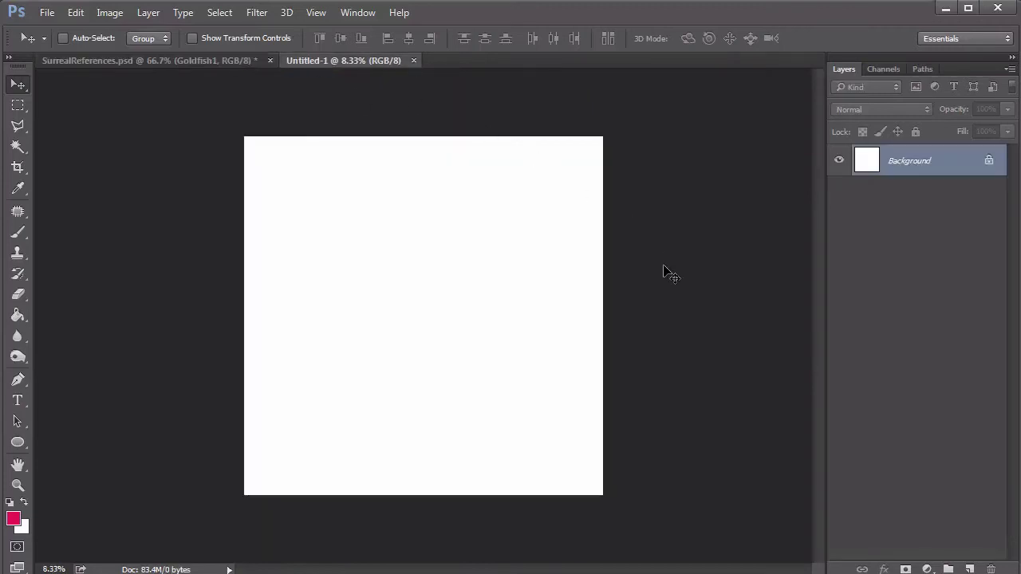